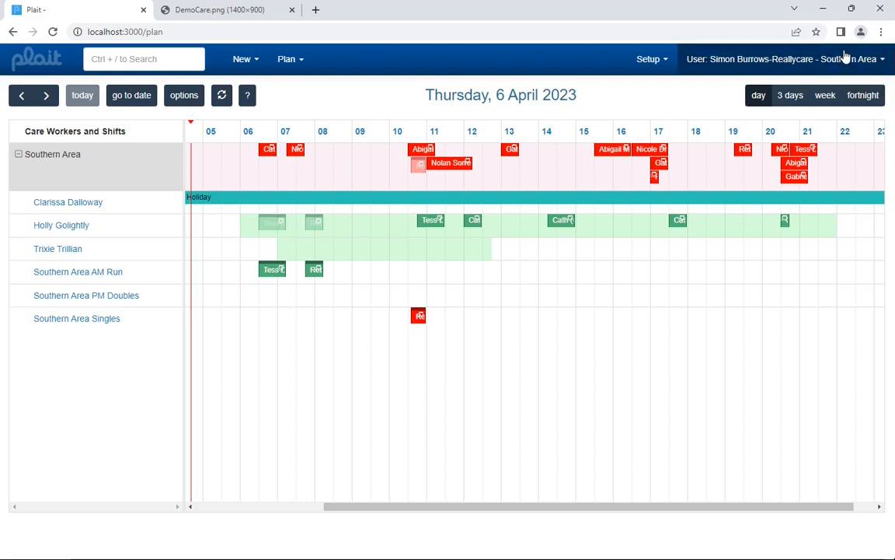
# Step: Switch the context organisation to Demo Care and look through the care worker and shift rows on its plan
pyautogui.click(846, 57)
pyautogui.click(813, 87)
pyautogui.click(444, 292)
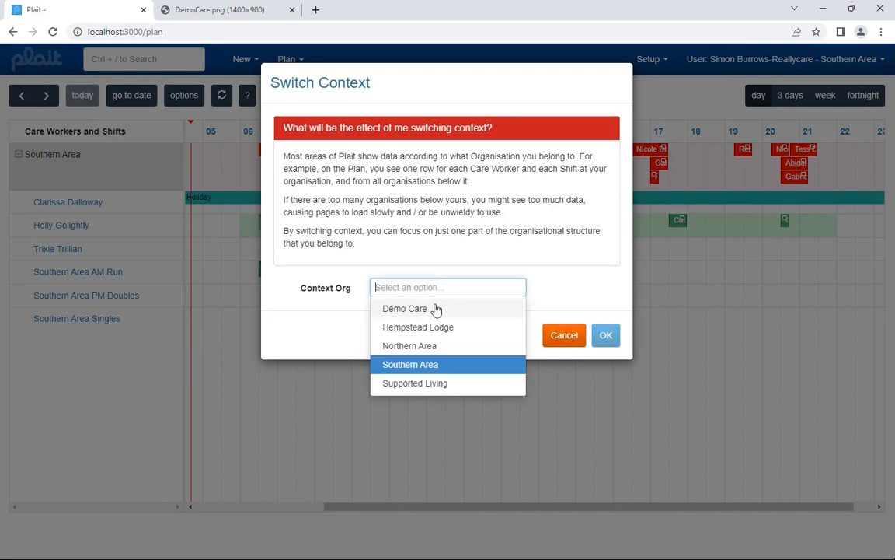
pyautogui.click(382, 309)
pyautogui.click(606, 335)
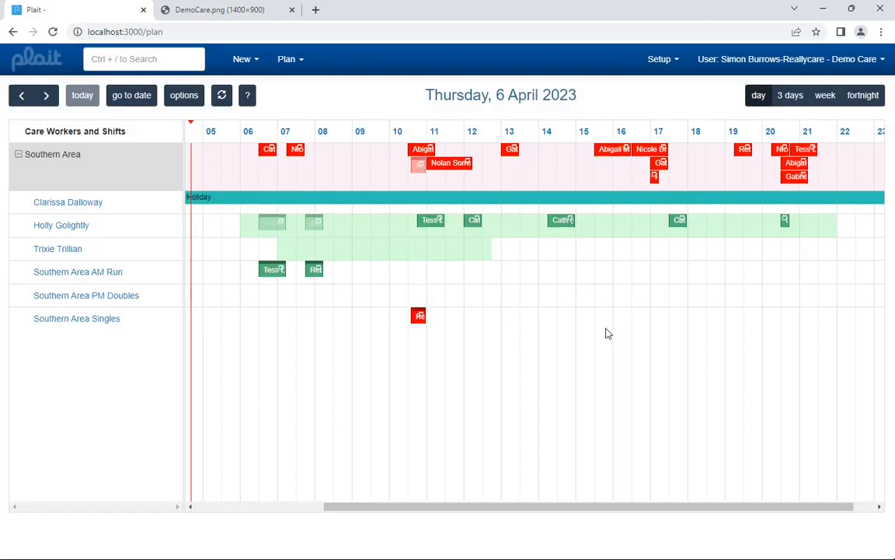
pyautogui.scroll(-2, 369, 262)
pyautogui.scroll(-5, 353, 220)
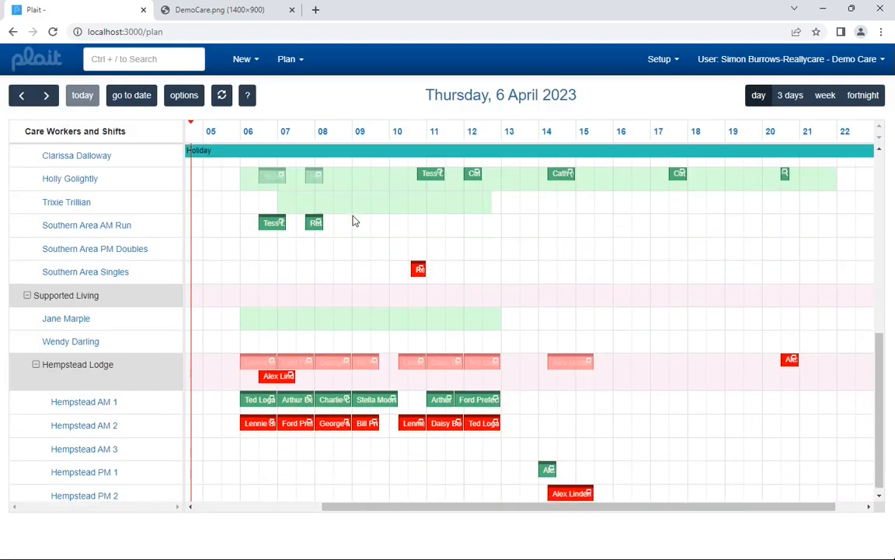
pyautogui.scroll(10, 353, 220)
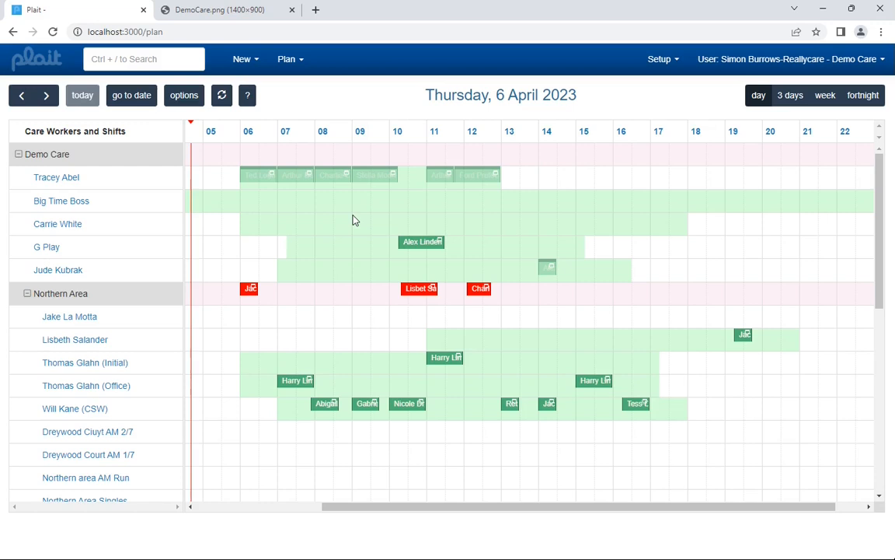
# Step: Find the Northern Area CSW care worker's record by first name and open the employment details
pyautogui.click(178, 60)
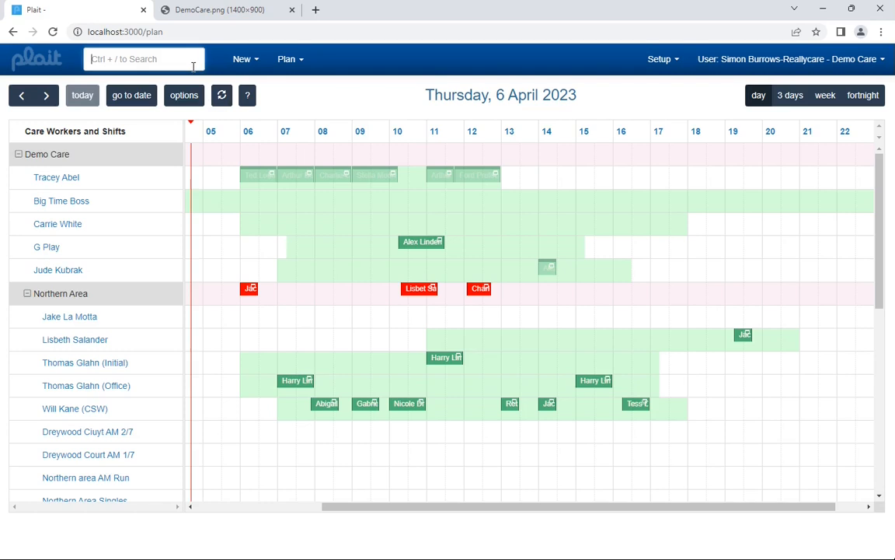
pyautogui.write('will')
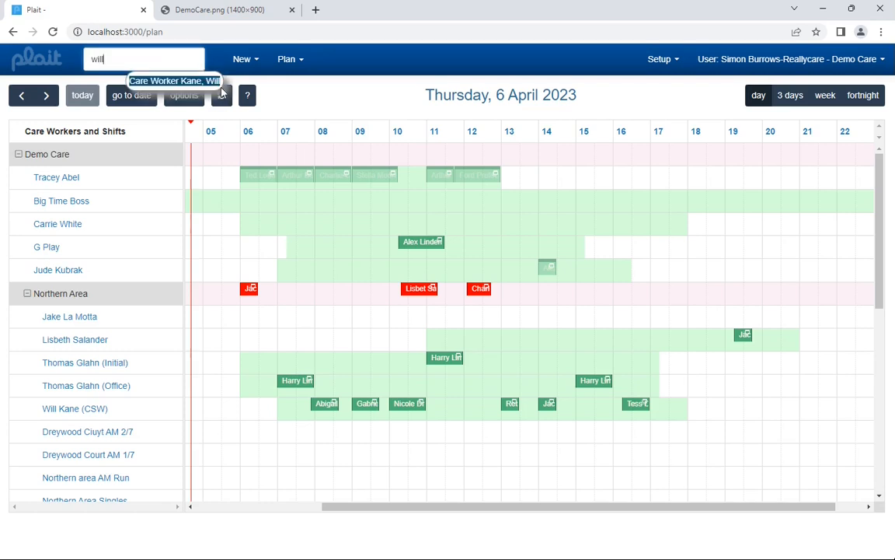
pyautogui.click(213, 81)
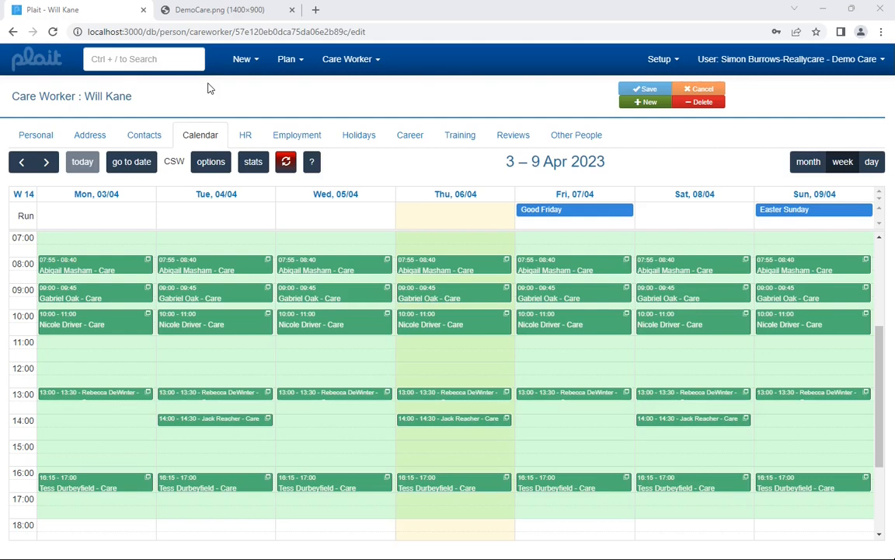
pyautogui.click(281, 141)
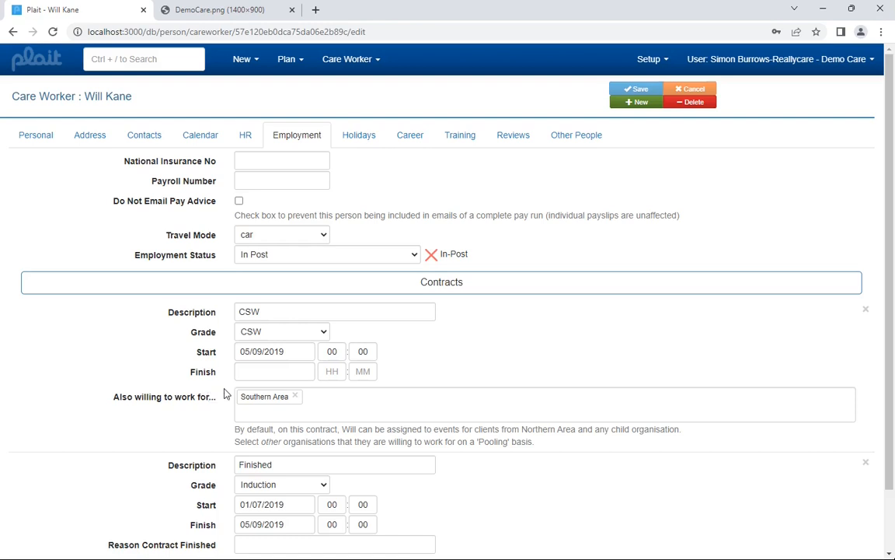
# Step: Examine which other organisations can be selected as "Also willing to work for" on the care worker's CSW and finished contracts
pyautogui.click(241, 417)
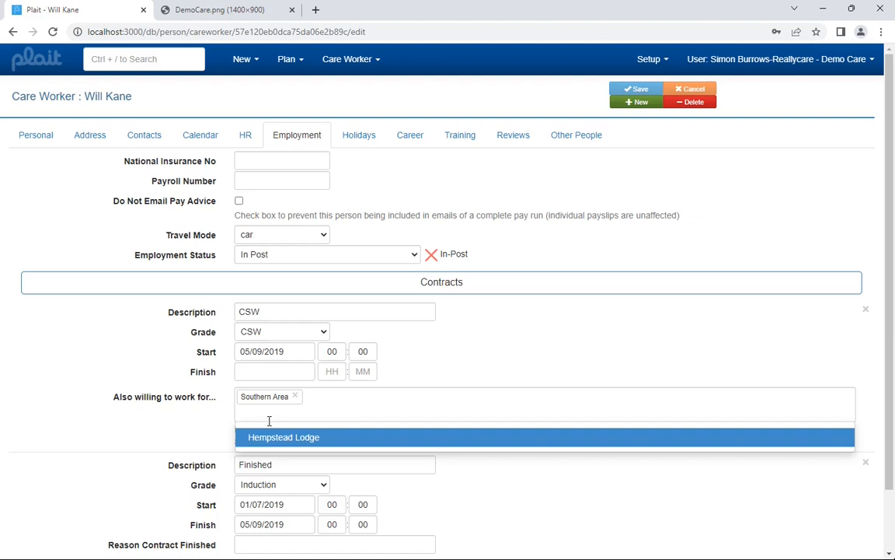
pyautogui.click(177, 412)
pyautogui.scroll(-1, 194, 412)
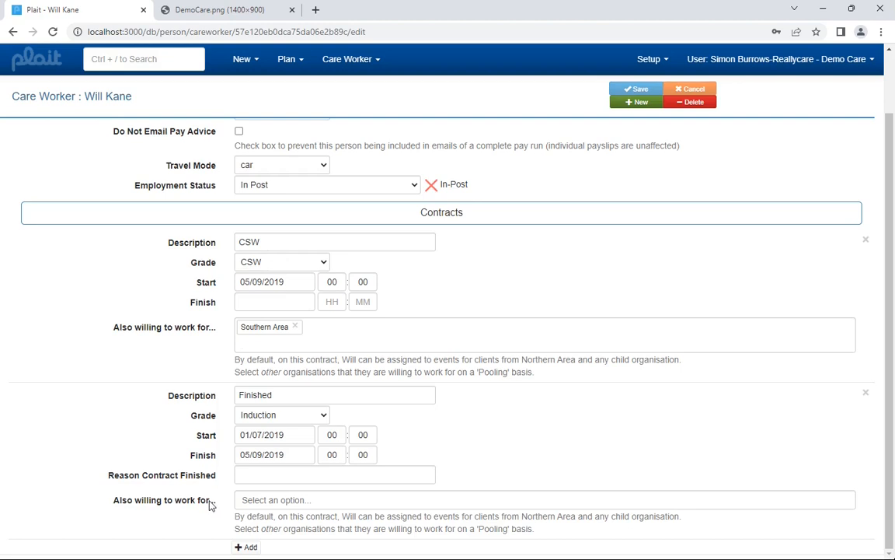
pyautogui.scroll(1, 209, 506)
pyautogui.scroll(2, 209, 506)
# Step: Return to the home page and switch the context organisation to Southern Area
pyautogui.click(32, 58)
pyautogui.click(876, 64)
pyautogui.click(860, 90)
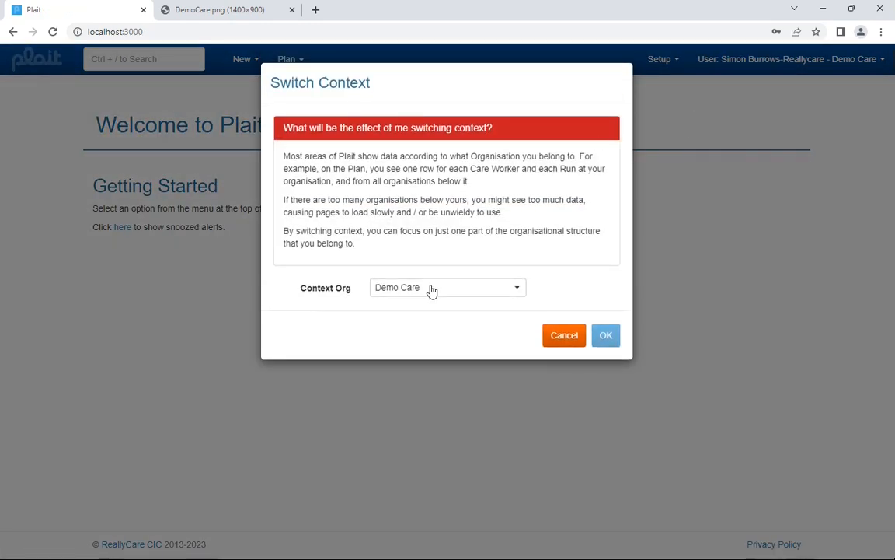
pyautogui.click(430, 289)
pyautogui.click(408, 363)
pyautogui.click(604, 337)
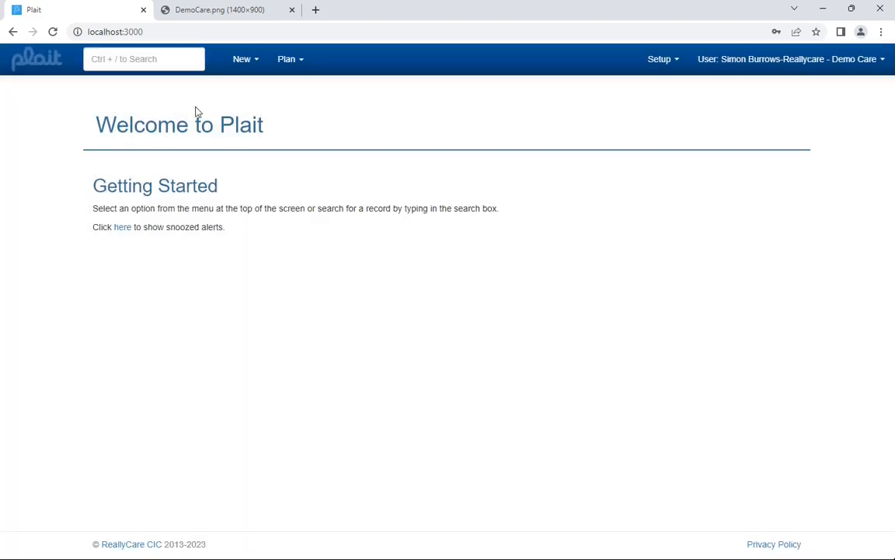
# Step: Find the self-funded service user by surname and open the unassigned 12:00 care event on Friday 7 April for editing
pyautogui.click(164, 60)
pyautogui.write('ea')
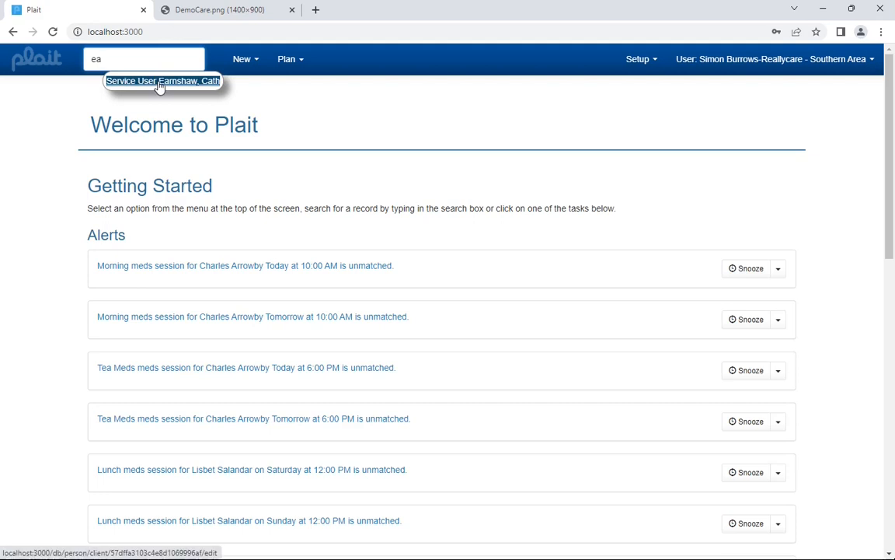
pyautogui.click(159, 87)
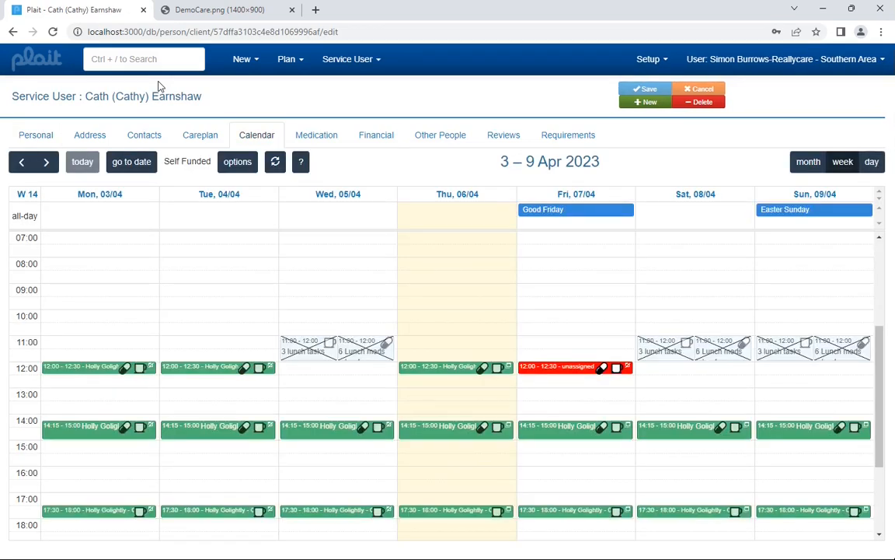
pyautogui.click(545, 371)
pyautogui.click(584, 333)
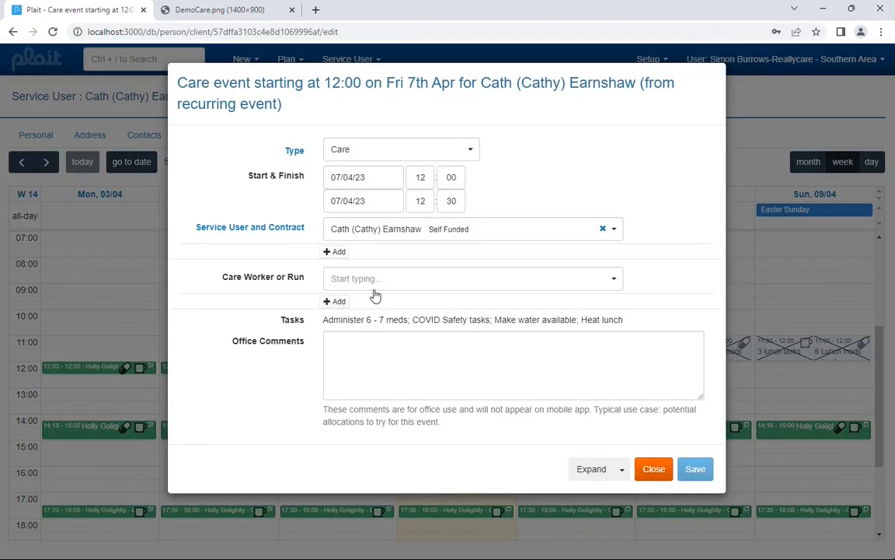
# Step: List the suggested care workers for the event with "?", extend the list to pool workers with "?+", and dismiss it unchosen
pyautogui.click(371, 279)
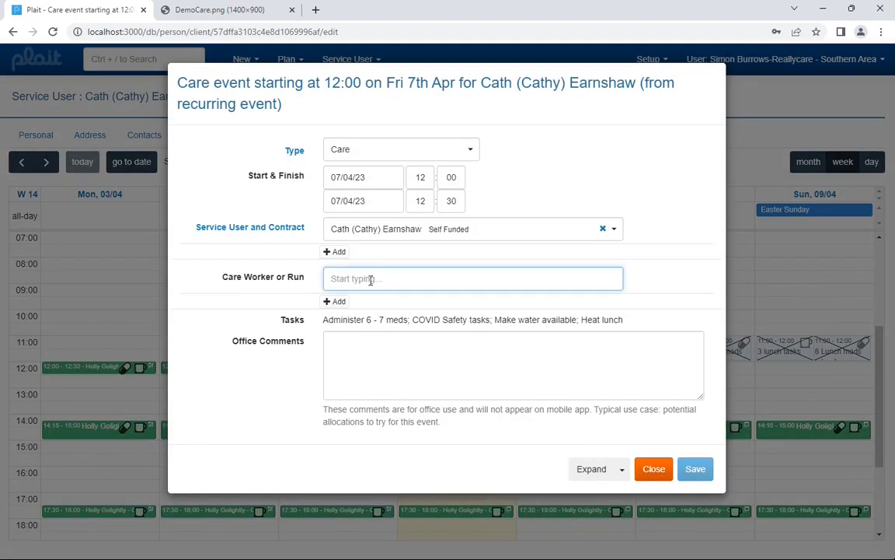
pyautogui.write('?')
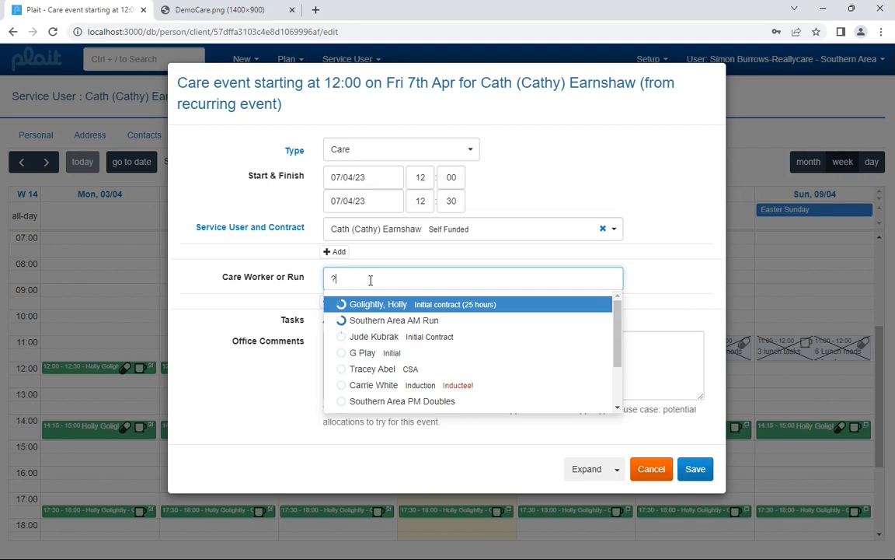
pyautogui.write('+')
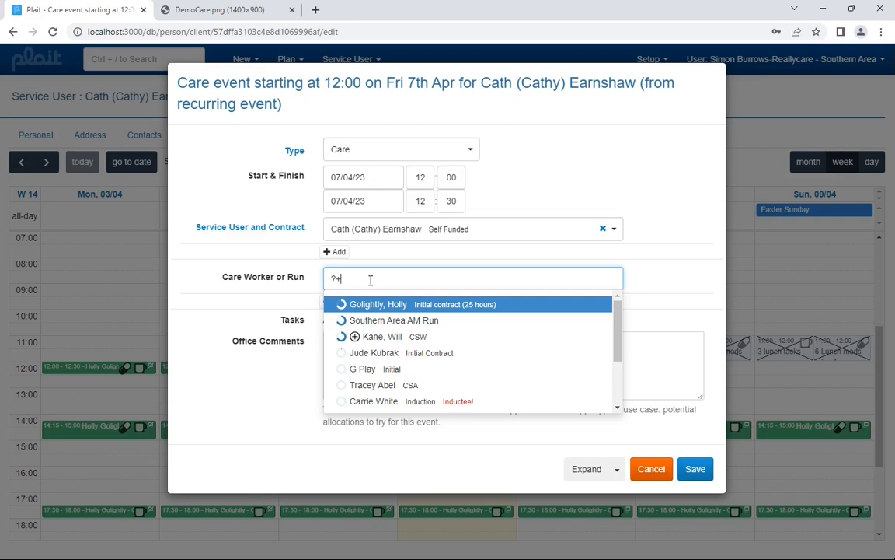
pyautogui.moveTo(355, 339)
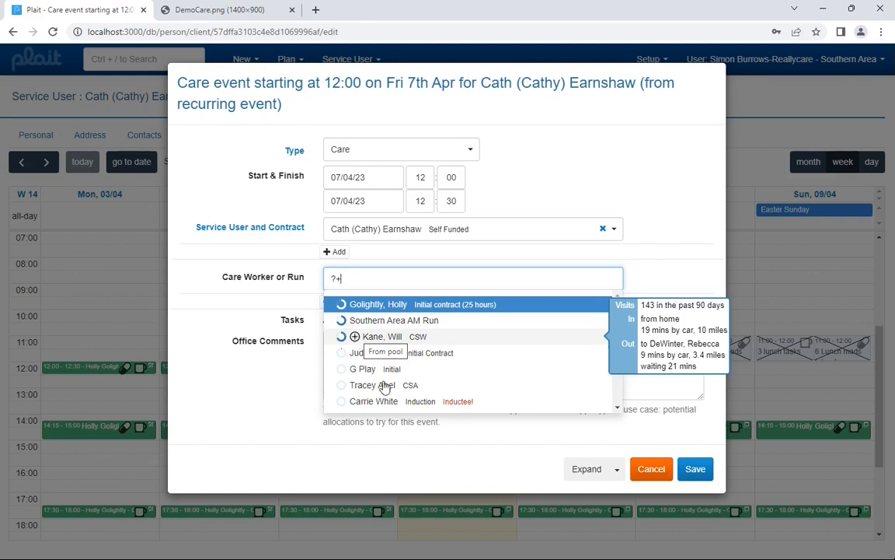
pyautogui.click(519, 187)
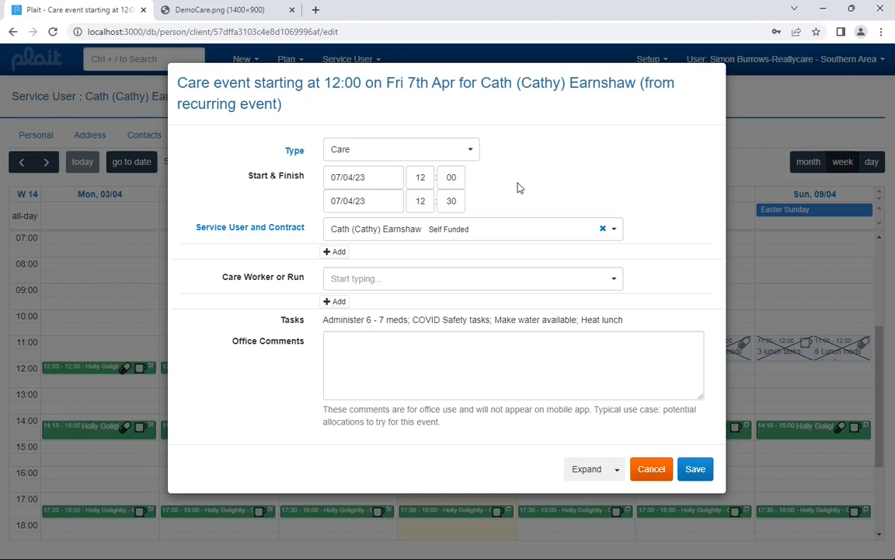
# Step: Assign the pool care worker on the CSW contract to the event, searching by first name plus "+", and save it
pyautogui.click(369, 280)
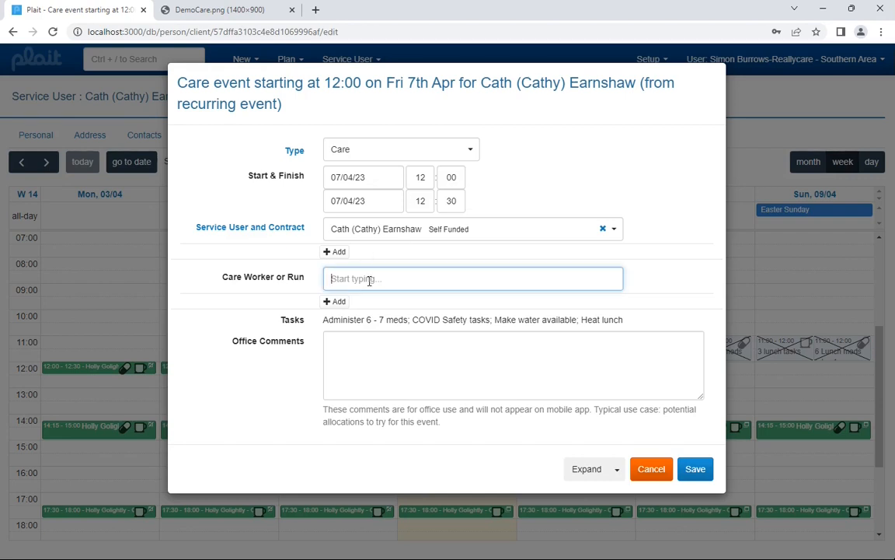
pyautogui.write('will')
pyautogui.write('+')
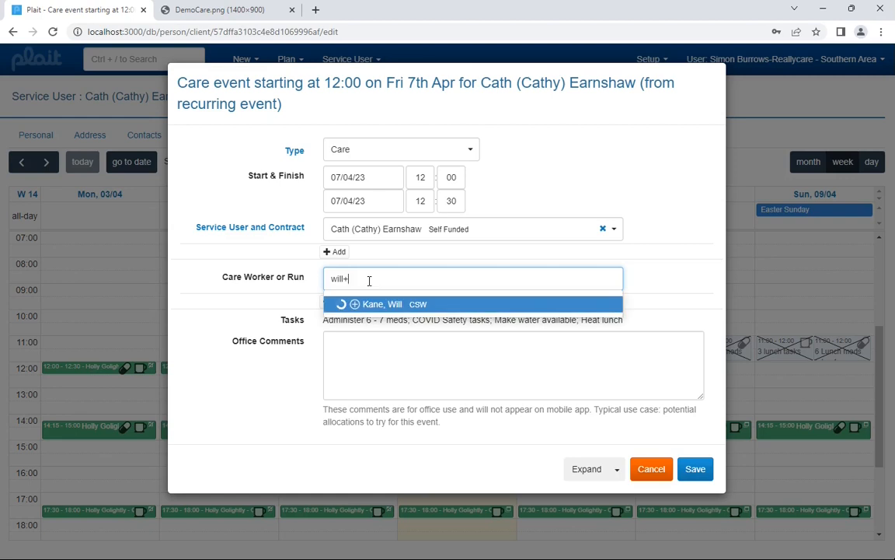
pyautogui.click(381, 305)
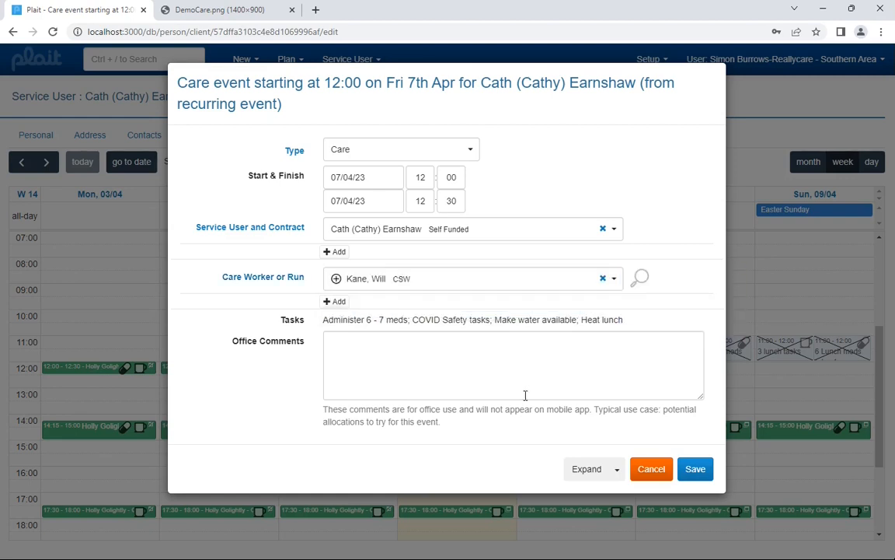
pyautogui.click(696, 470)
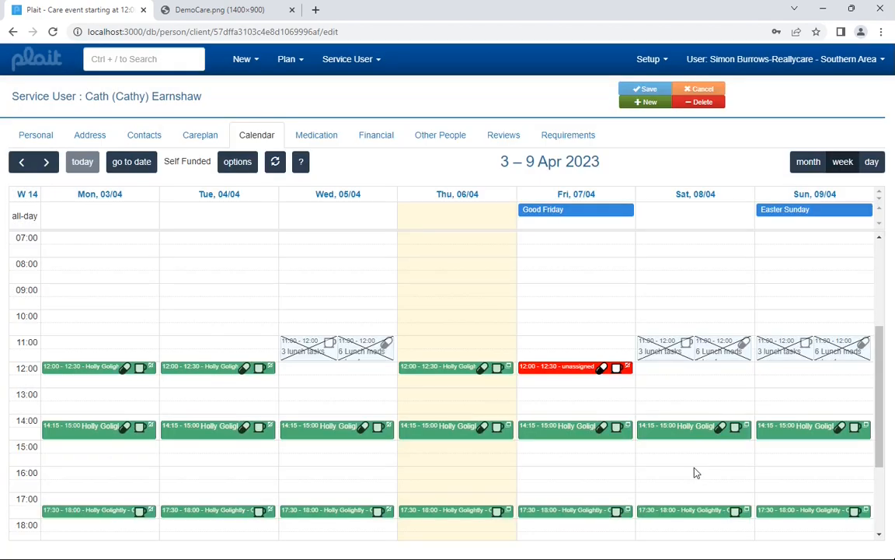
# Step: Reopen the 12:00 care event on Friday 7 April to check its care worker assignment, and close it unchanged
pyautogui.click(565, 372)
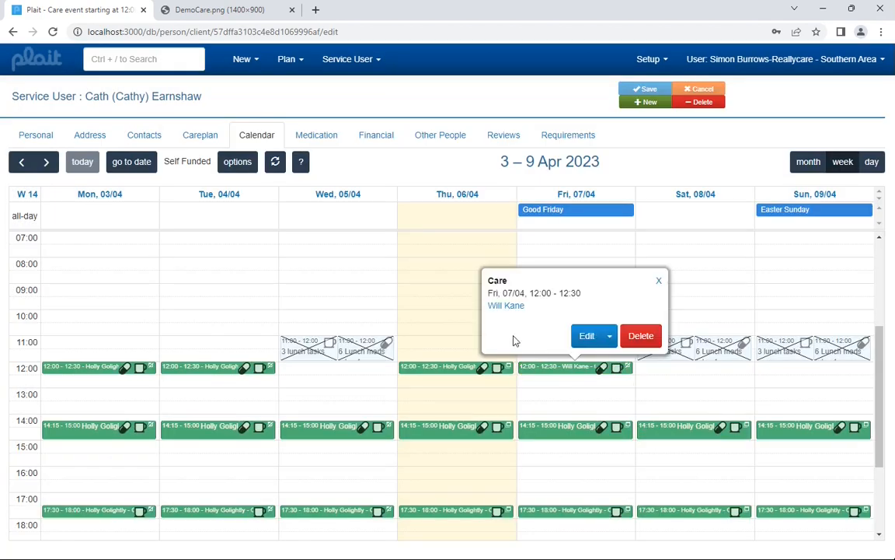
pyautogui.click(585, 336)
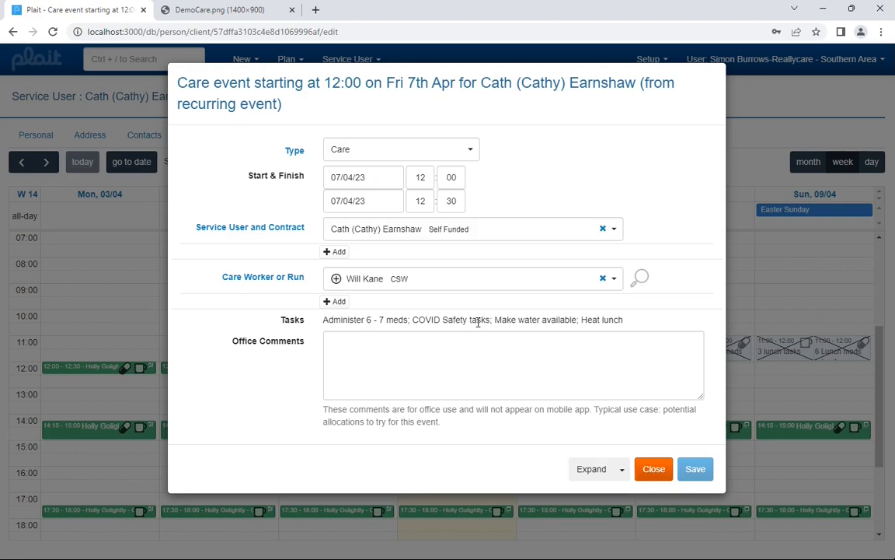
pyautogui.click(655, 471)
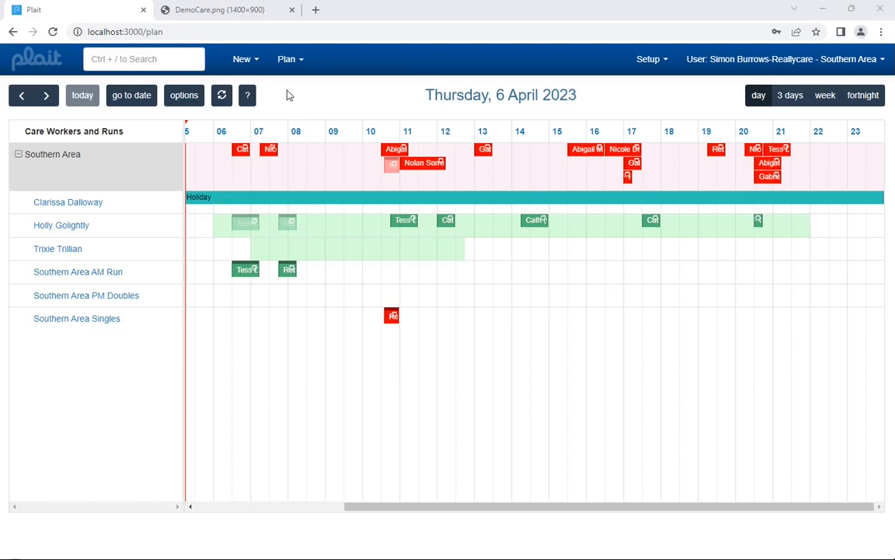
# Step: Update the plan options to include pool workers
pyautogui.click(176, 98)
pyautogui.click(269, 162)
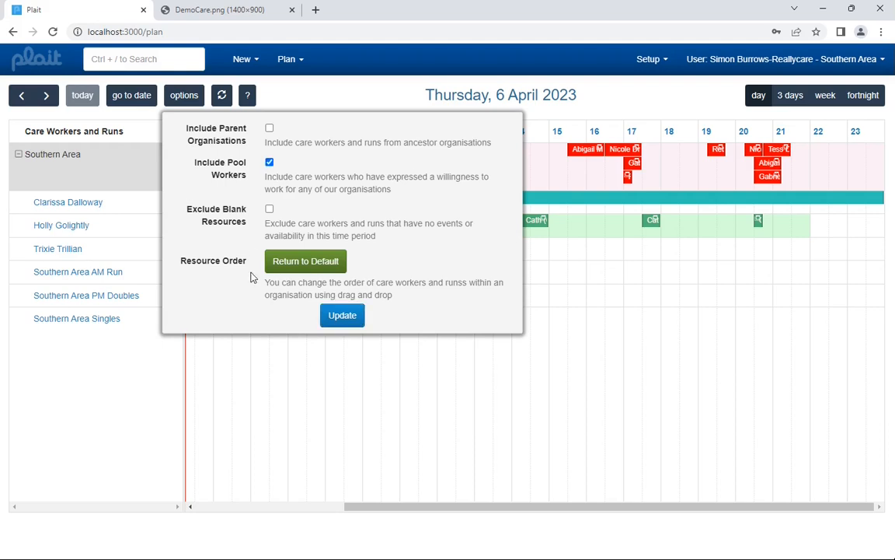
pyautogui.click(332, 316)
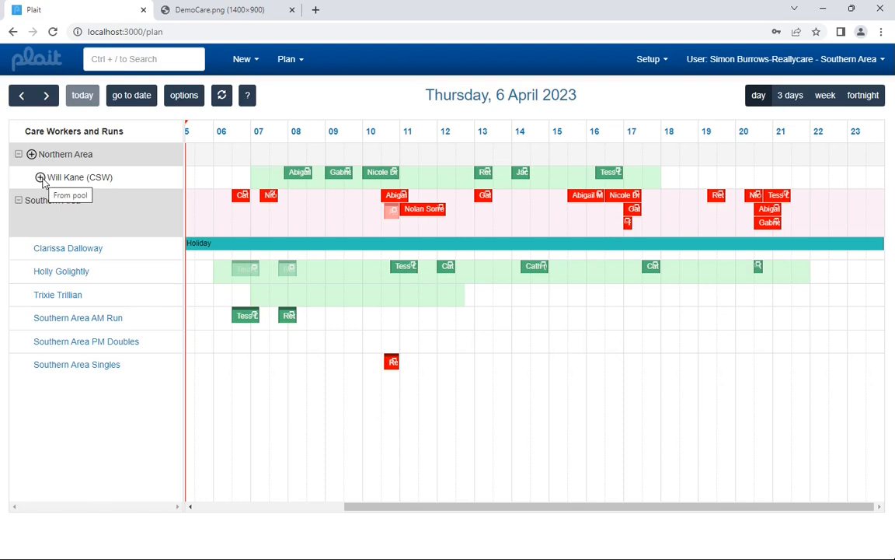
# Step: Move the unassigned Southern Area event shortly after 07:00 onto the Northern Area pool worker's row in the plan
pyautogui.moveTo(269, 195); pyautogui.dragTo(267, 185)
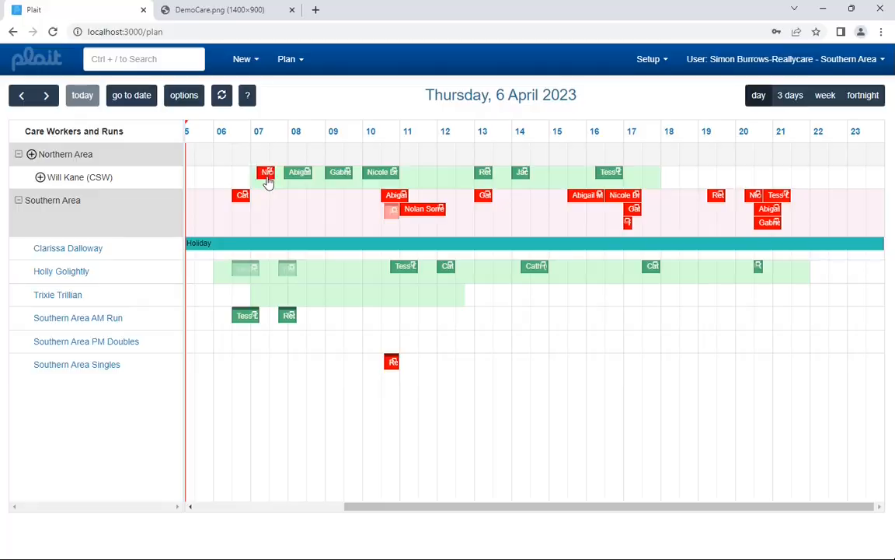